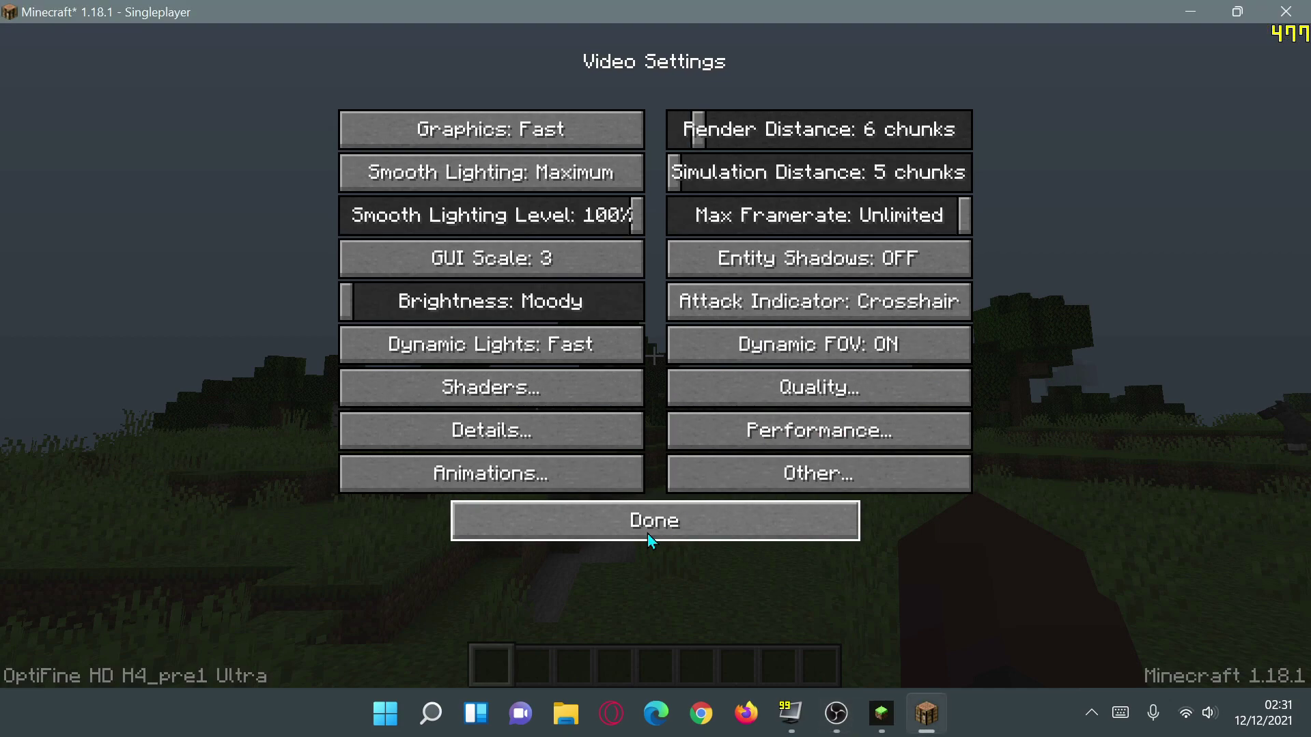
# Step: Use All OFF in the Animations settings so every animation is off and Particles are Minimal
pyautogui.click(491, 475)
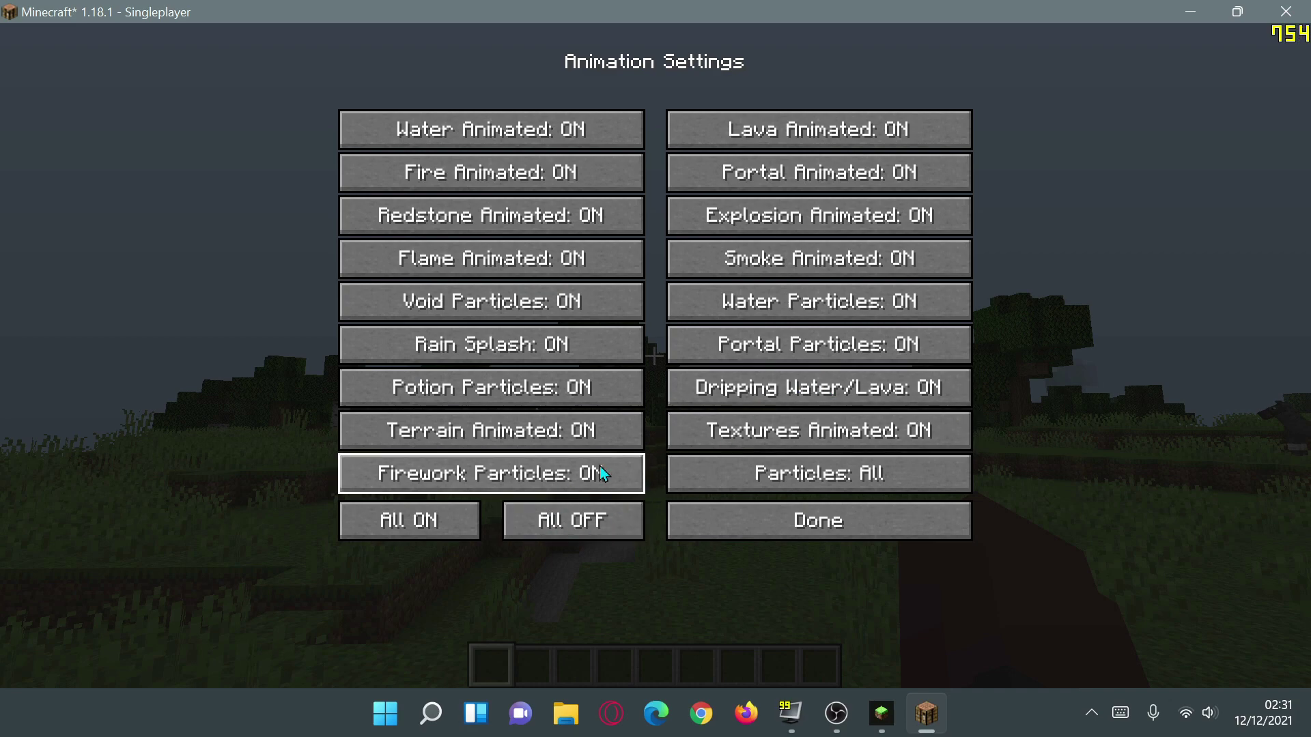
pyautogui.click(571, 525)
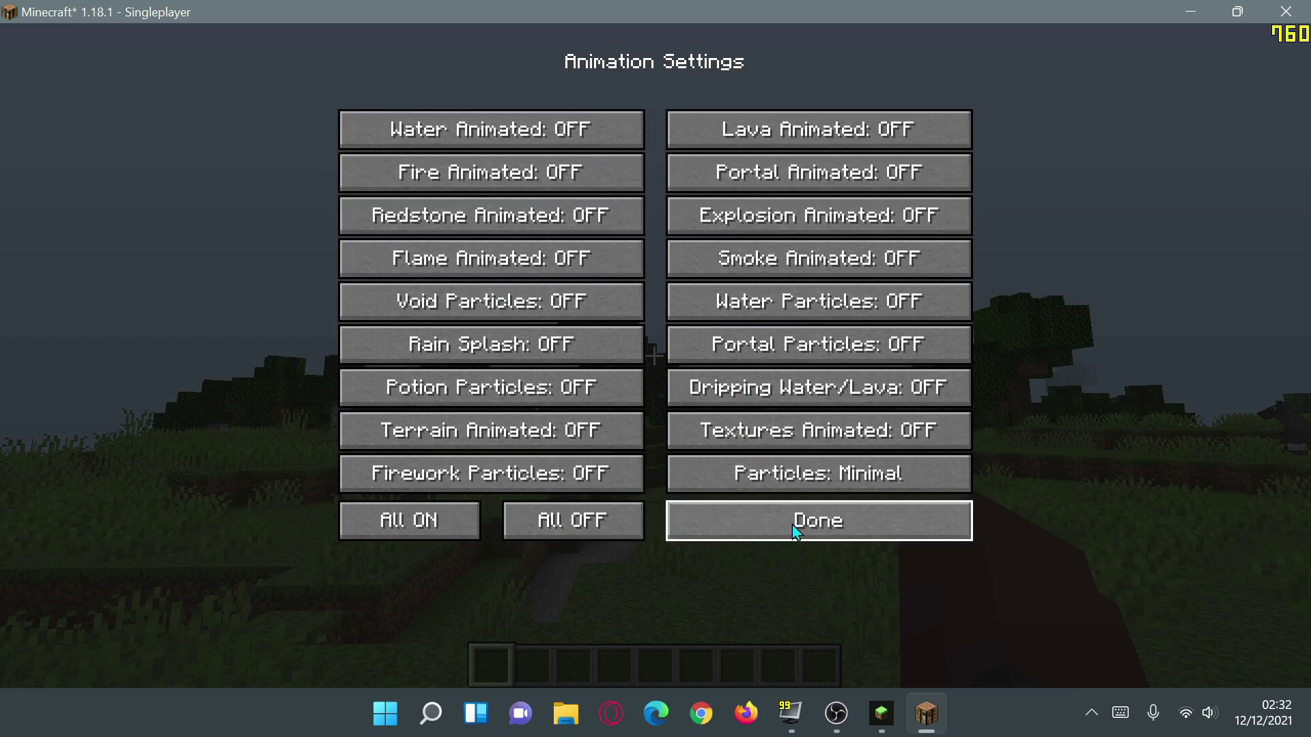
pyautogui.click(878, 524)
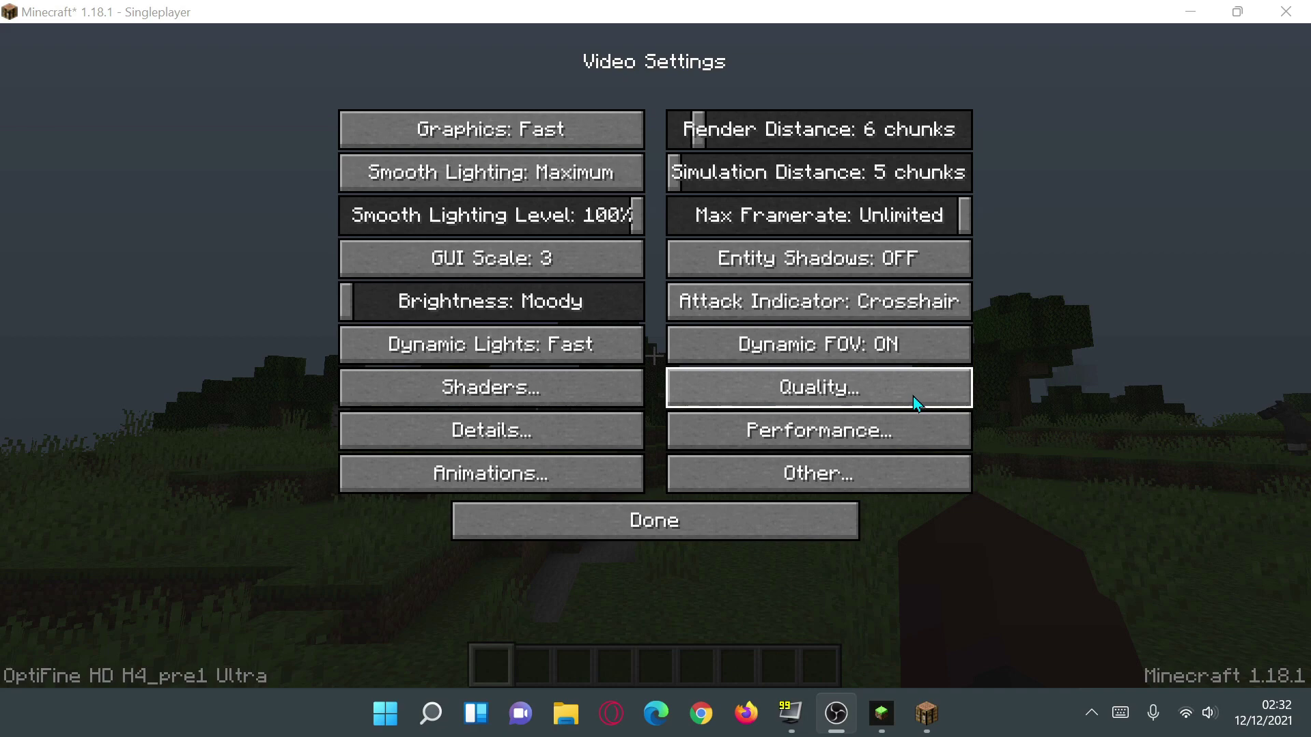
# Step: In Quality settings, set Mipmap Levels OFF and turn off emissive textures, random entities, custom fonts and colours
pyautogui.click(840, 389)
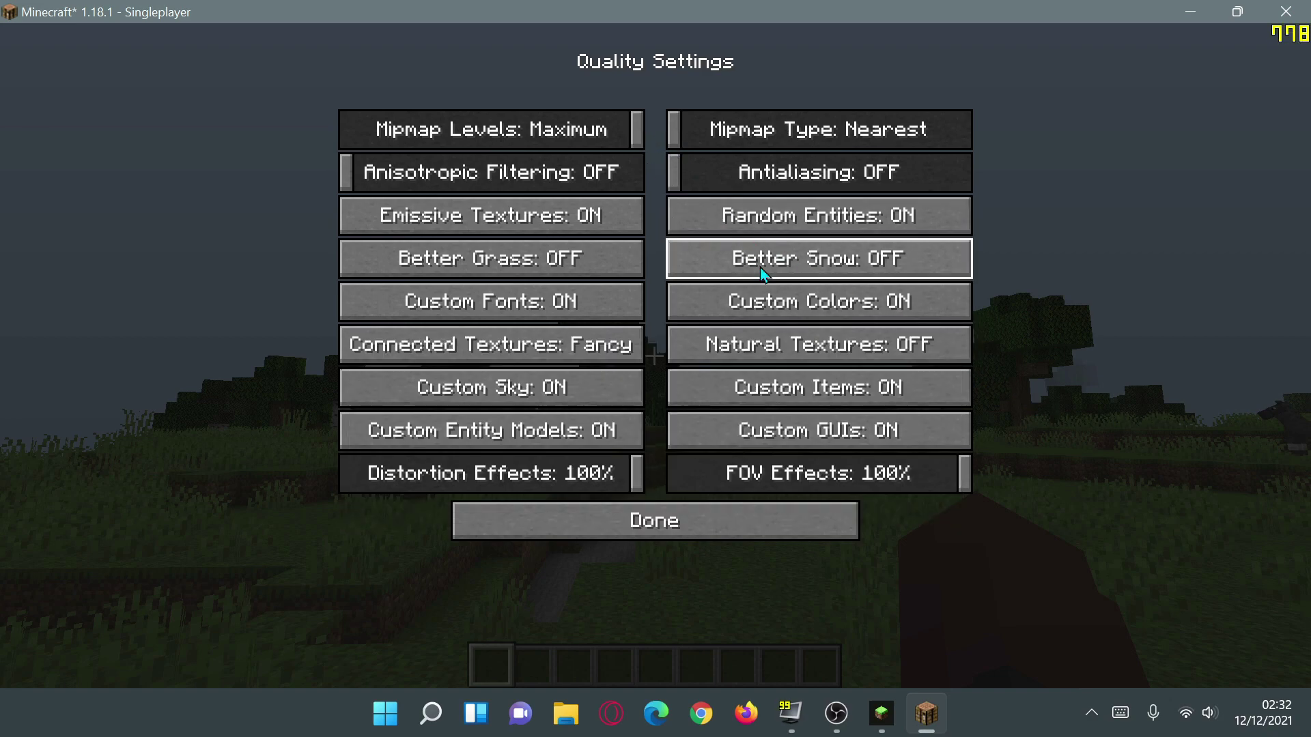
pyautogui.moveTo(808, 310)
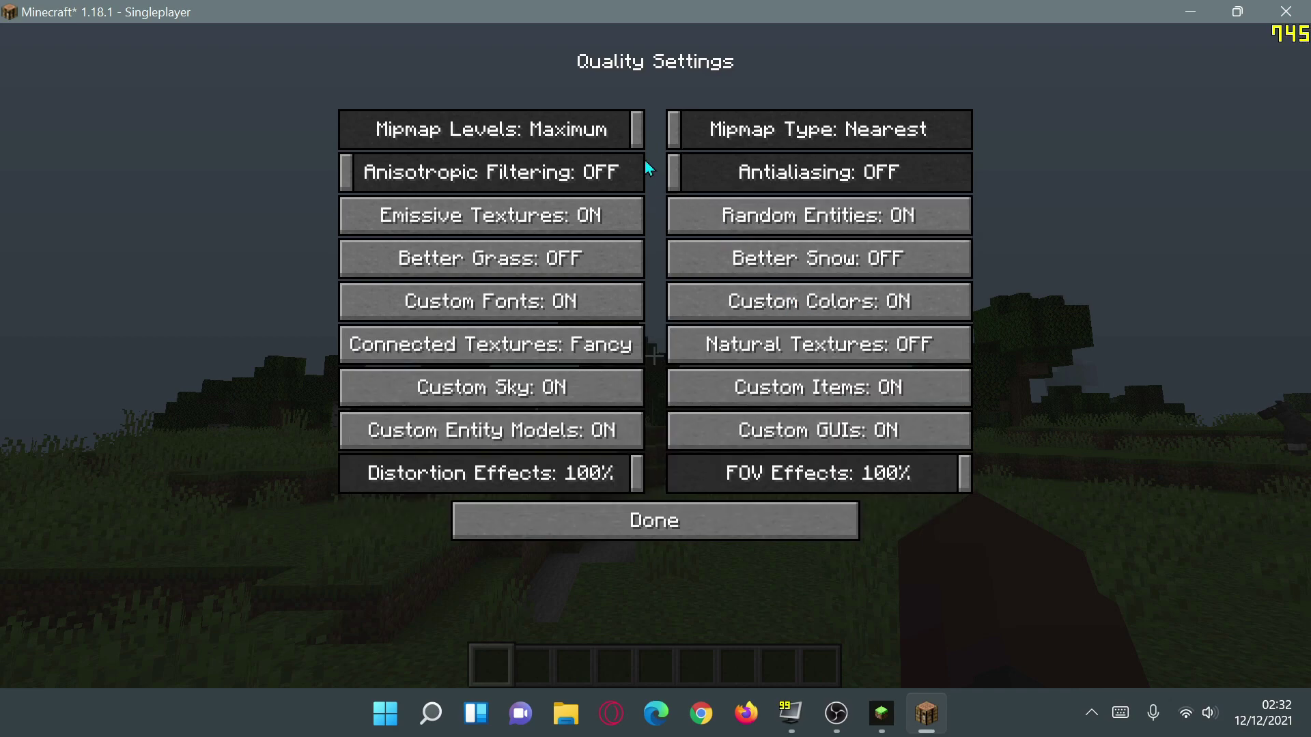
pyautogui.moveTo(636, 131); pyautogui.dragTo(272, 126)
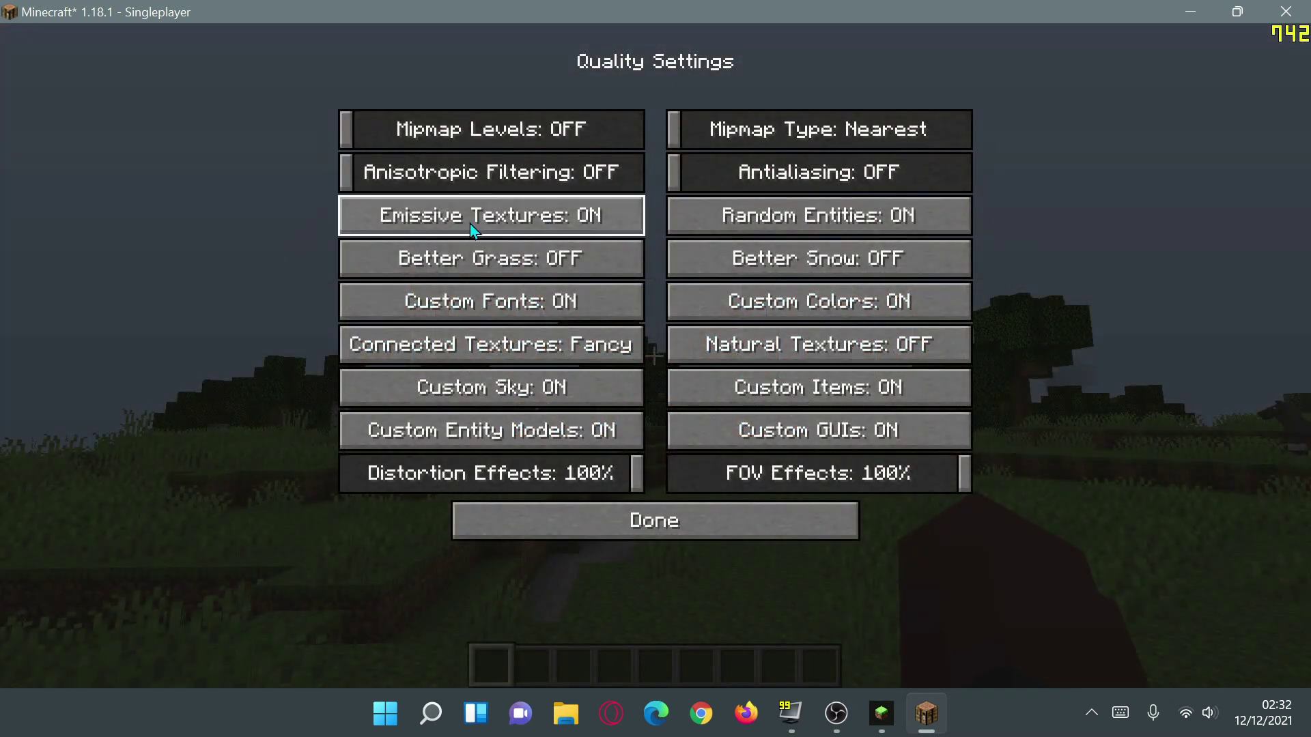
pyautogui.click(471, 223)
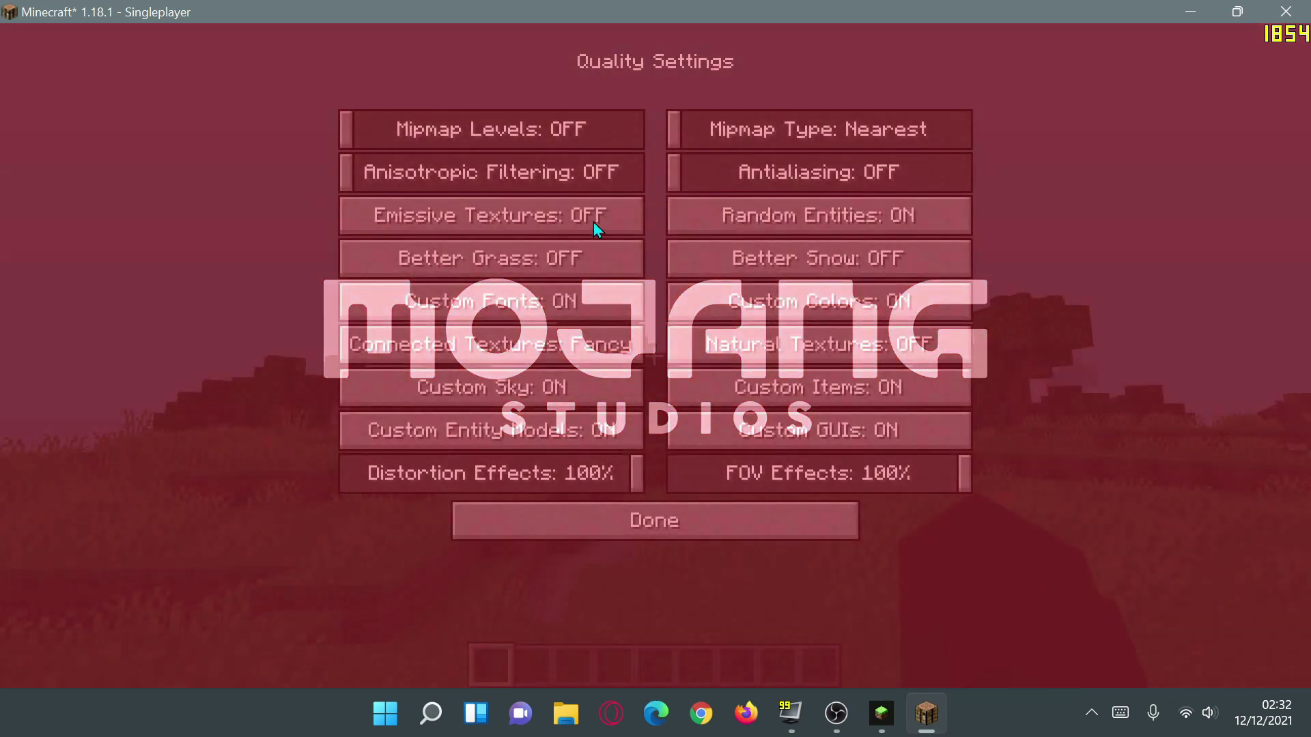
pyautogui.click(717, 217)
pyautogui.click(586, 298)
pyautogui.click(753, 300)
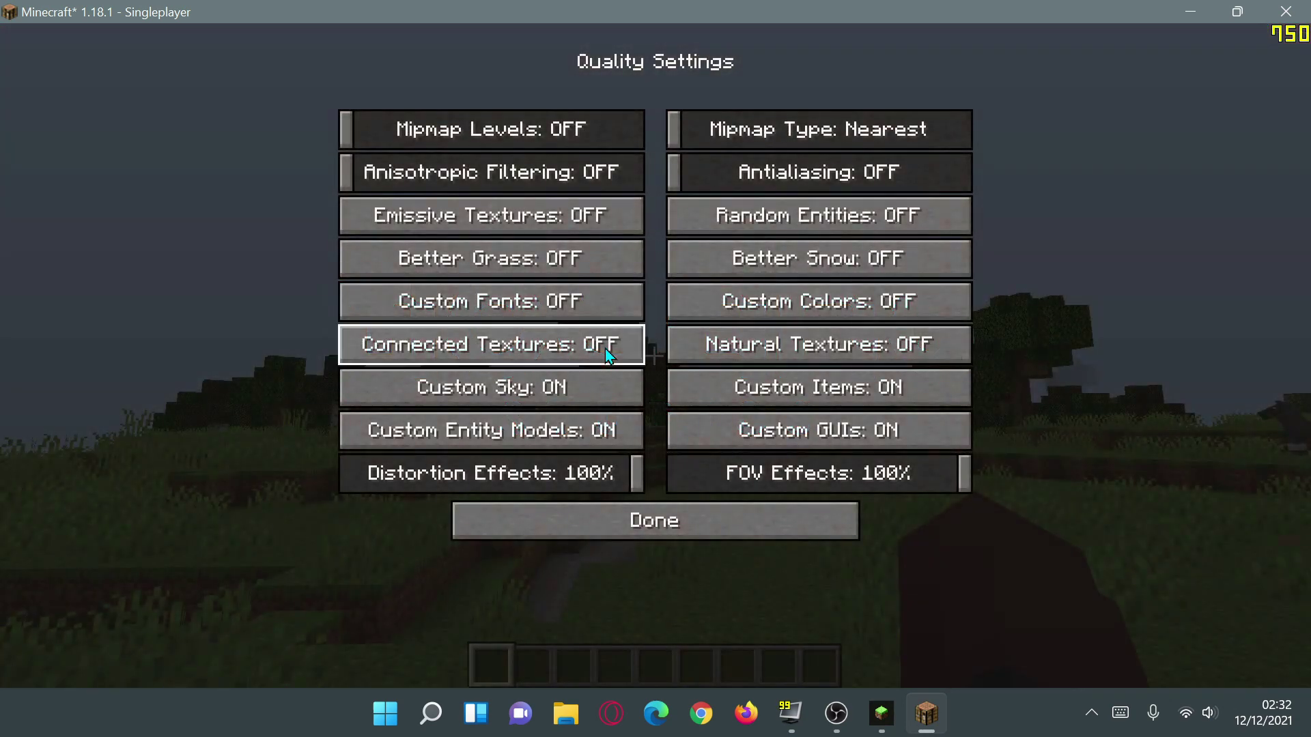
# Step: Turn off natural textures, custom sky, entity models and GUIs, and set Distortion and FOV Effects to OFF
pyautogui.click(708, 348)
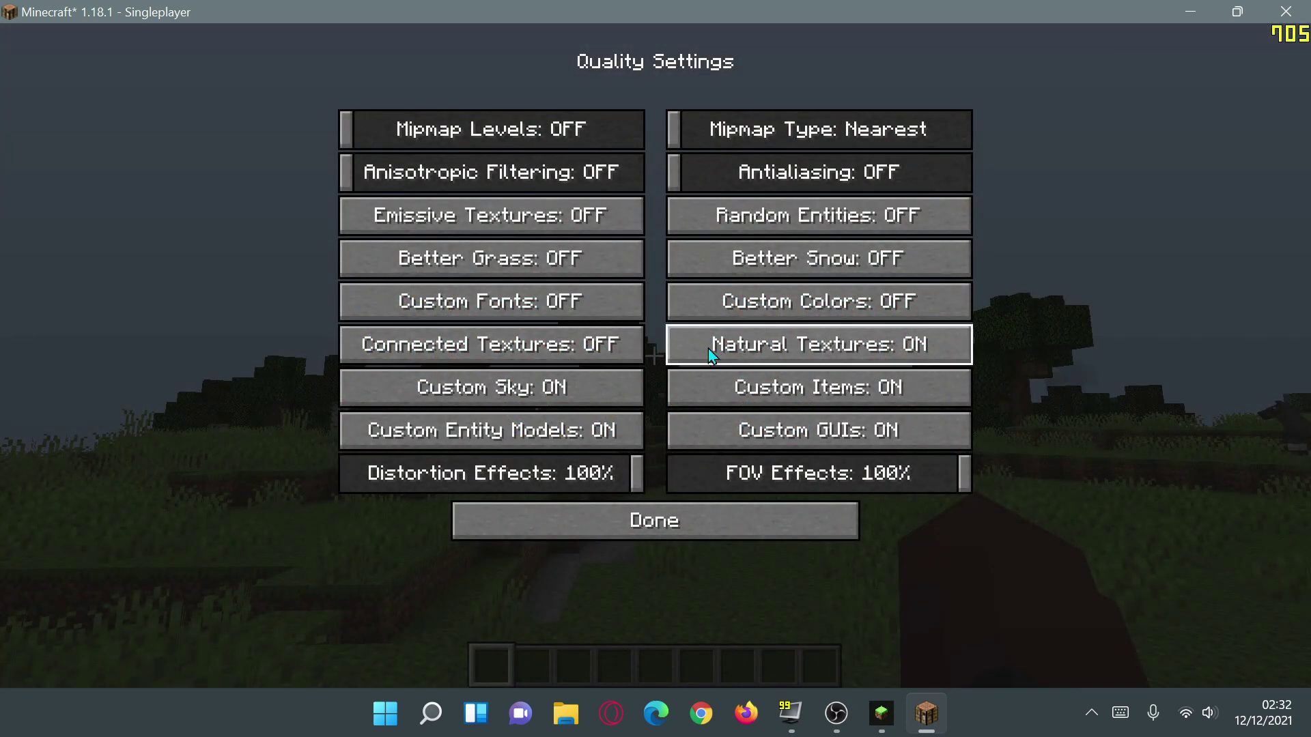
pyautogui.click(618, 384)
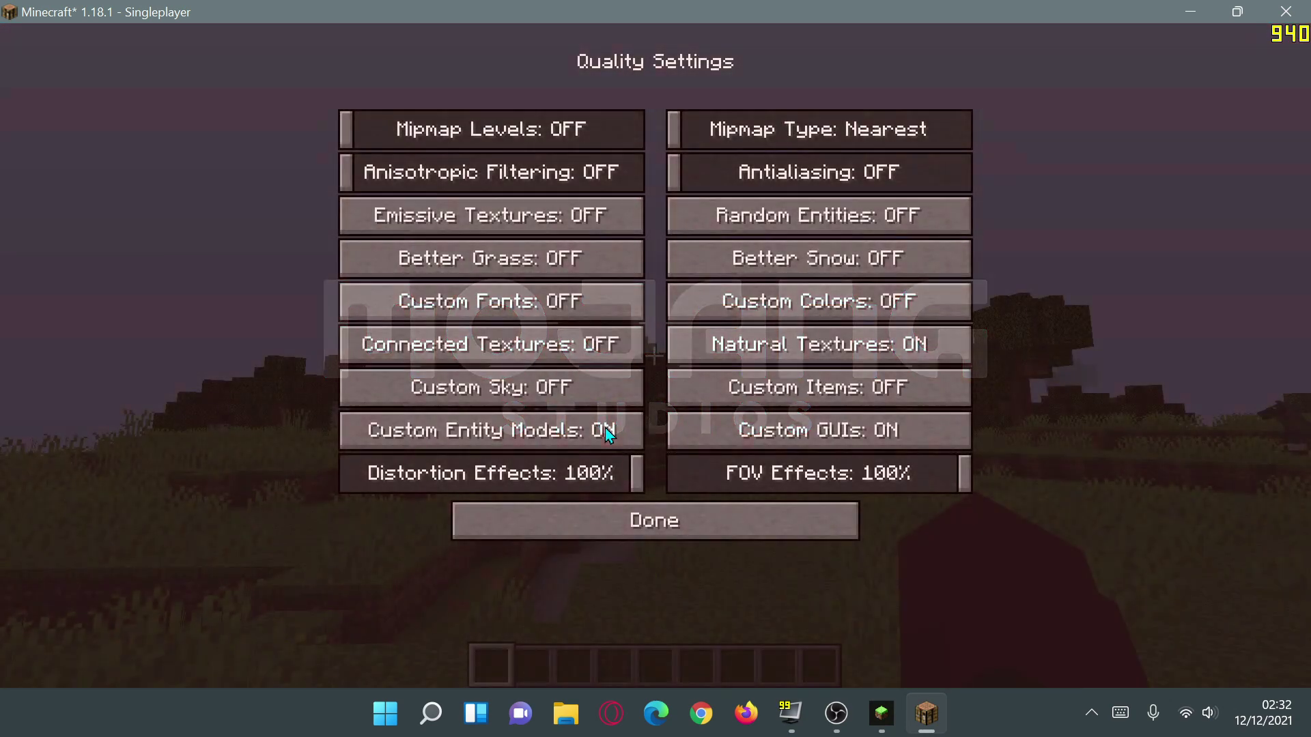
pyautogui.click(603, 429)
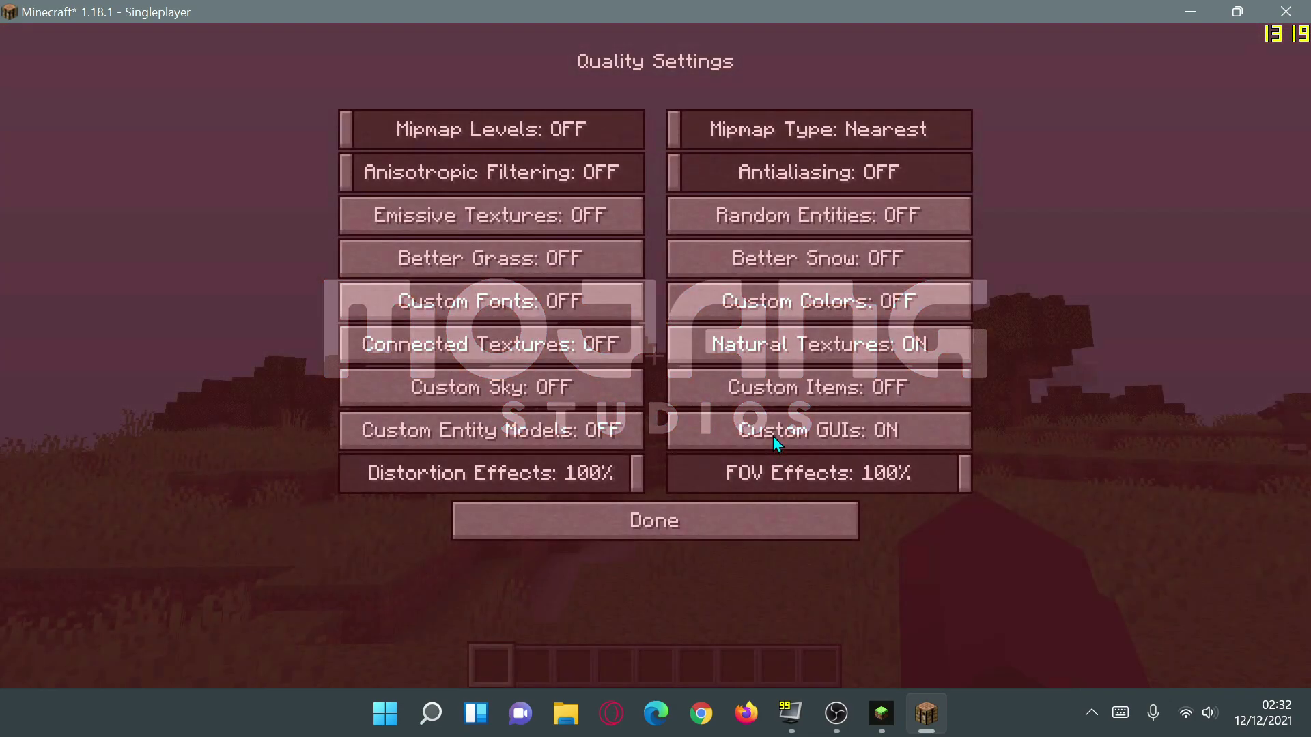
pyautogui.click(769, 437)
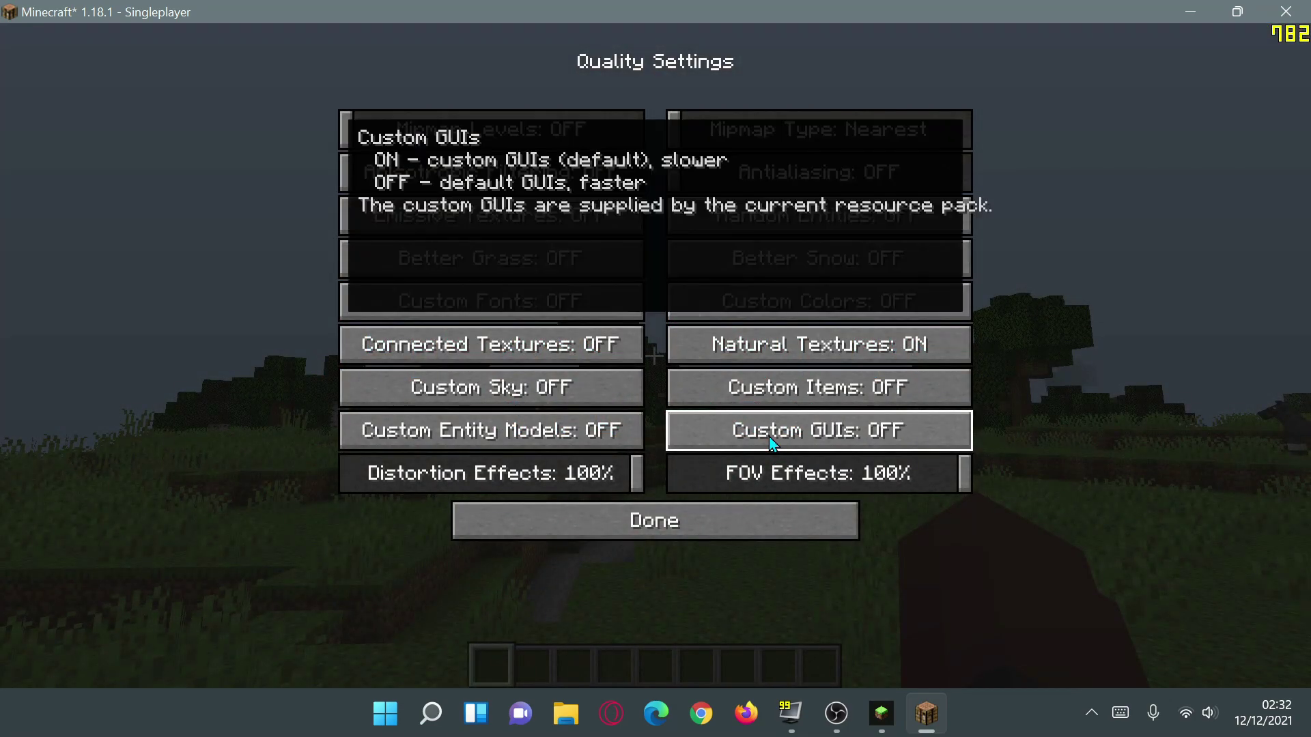
pyautogui.moveTo(636, 474); pyautogui.dragTo(369, 487)
pyautogui.moveTo(965, 474); pyautogui.dragTo(664, 480)
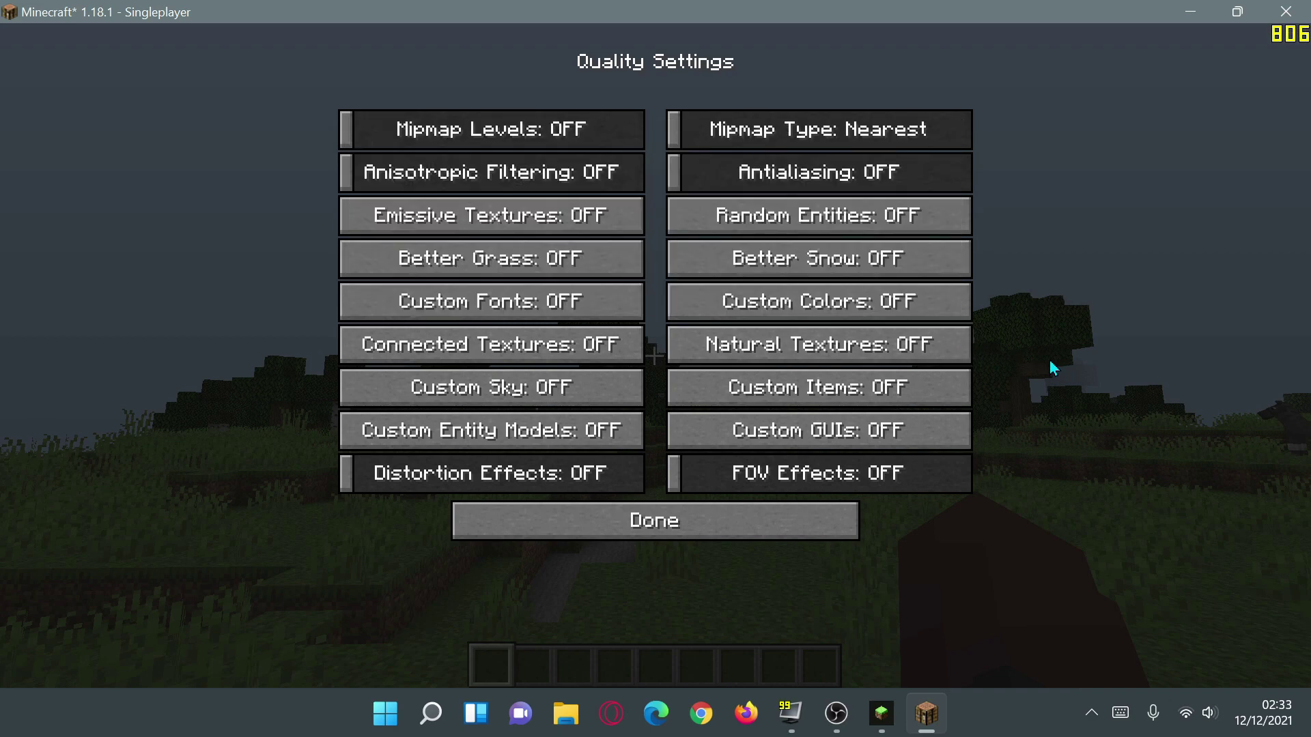
pyautogui.click(763, 532)
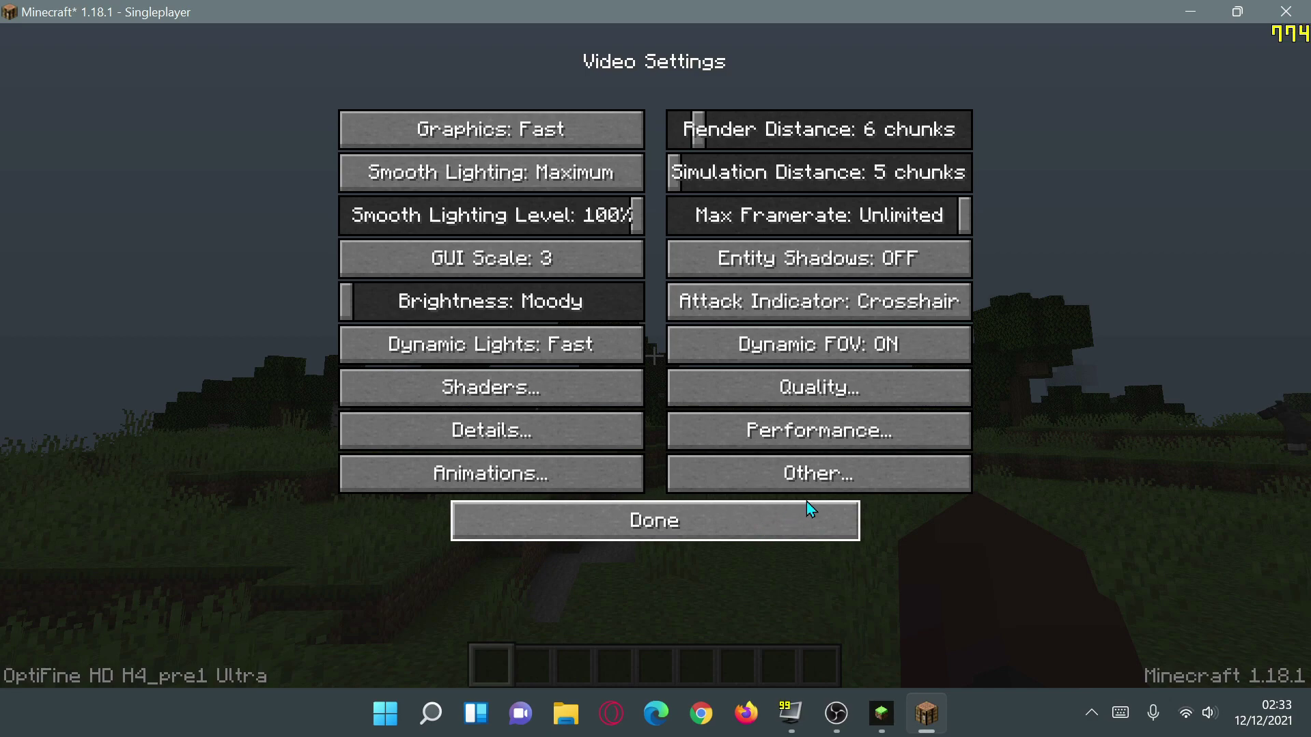
# Step: Turn on Fast Render, Fast Math and Smart Animations in the Performance settings
pyautogui.click(901, 433)
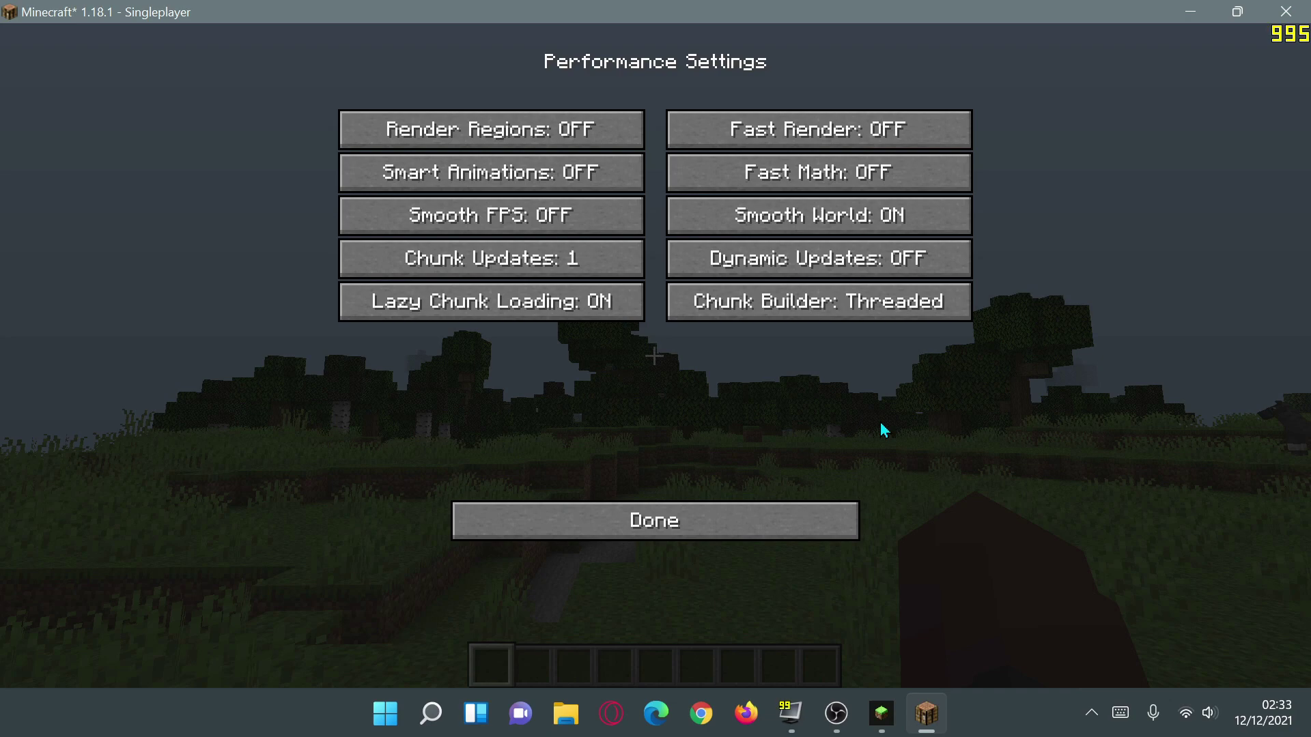
pyautogui.hotkey('alt', 'Tab')
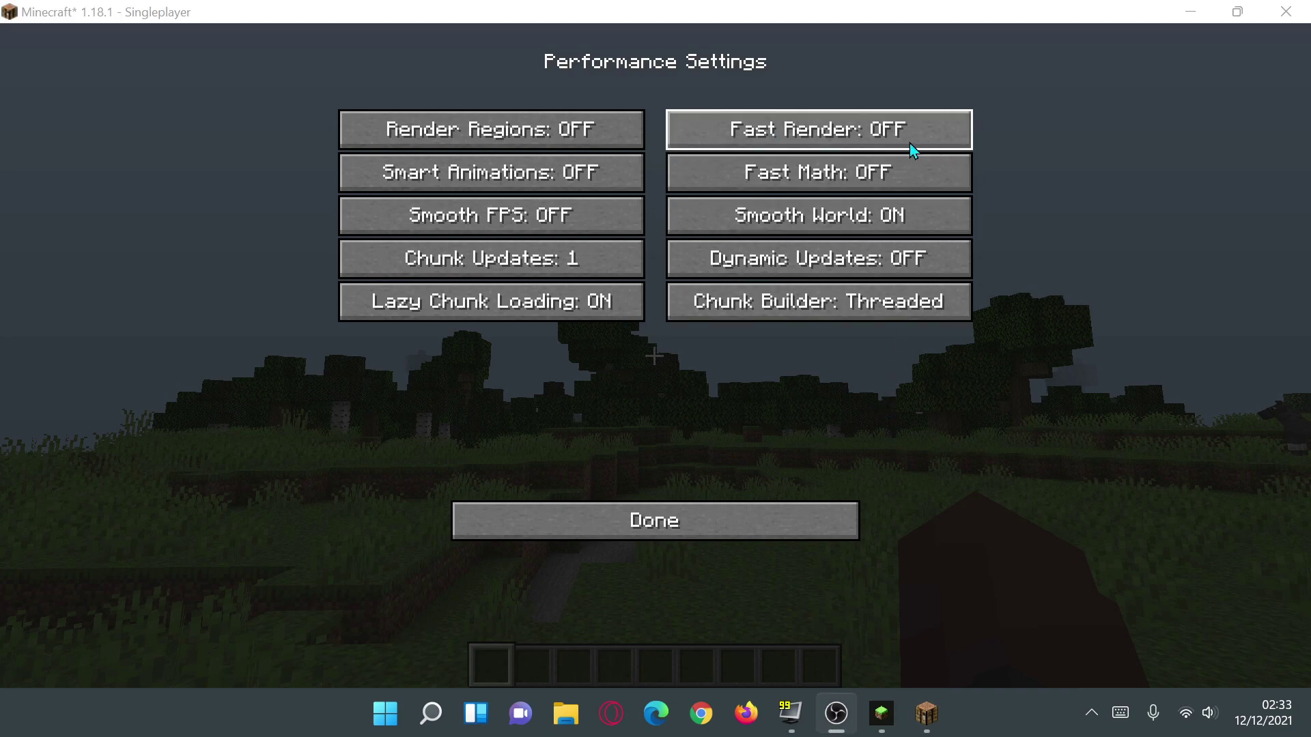
pyautogui.click(845, 131)
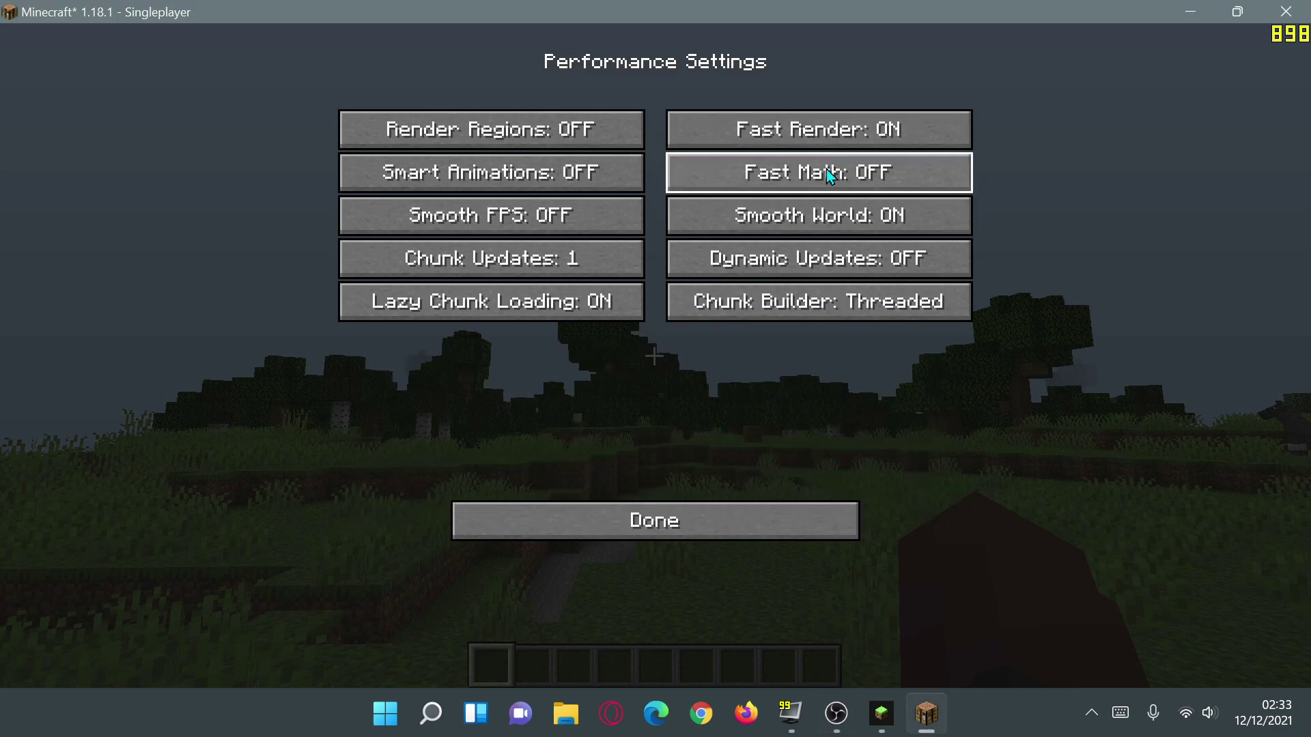
pyautogui.click(828, 175)
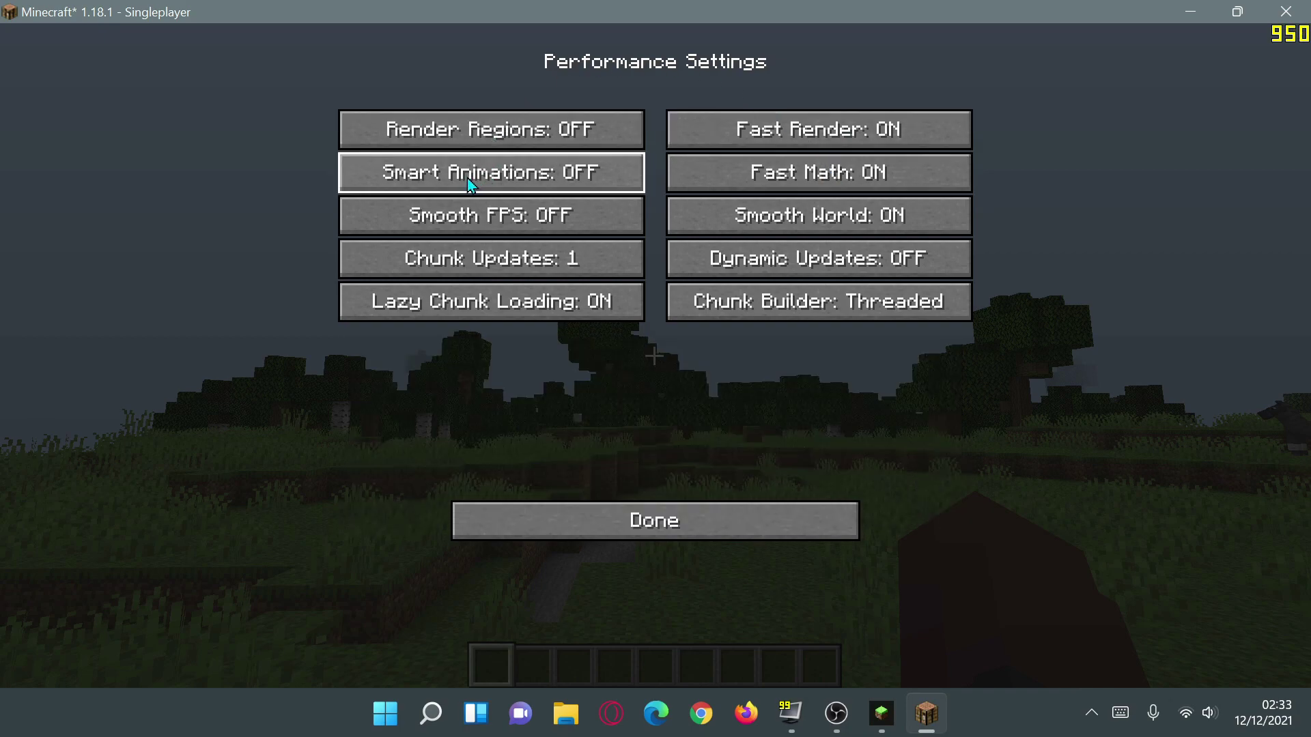
pyautogui.click(469, 181)
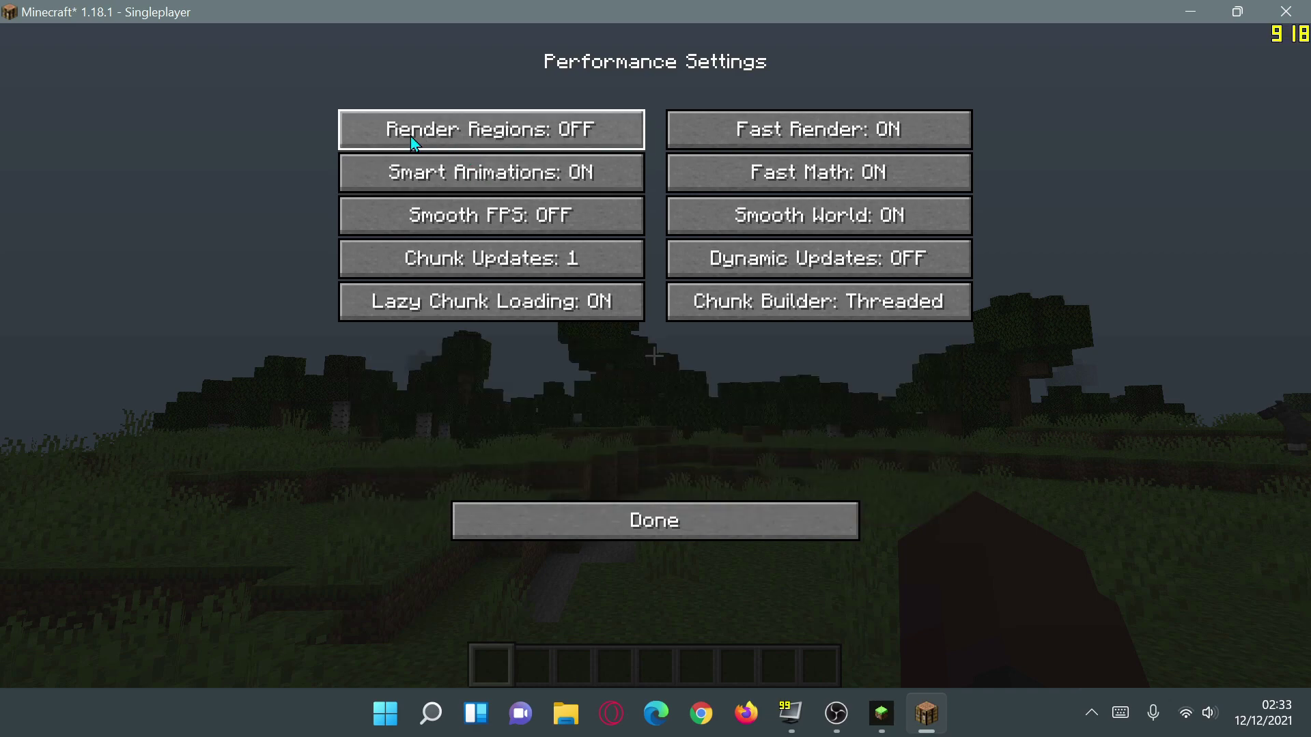
# Step: Turn on Render Regions, then leave Performance and go to the Other settings
pyautogui.moveTo(422, 141)
pyautogui.click(538, 137)
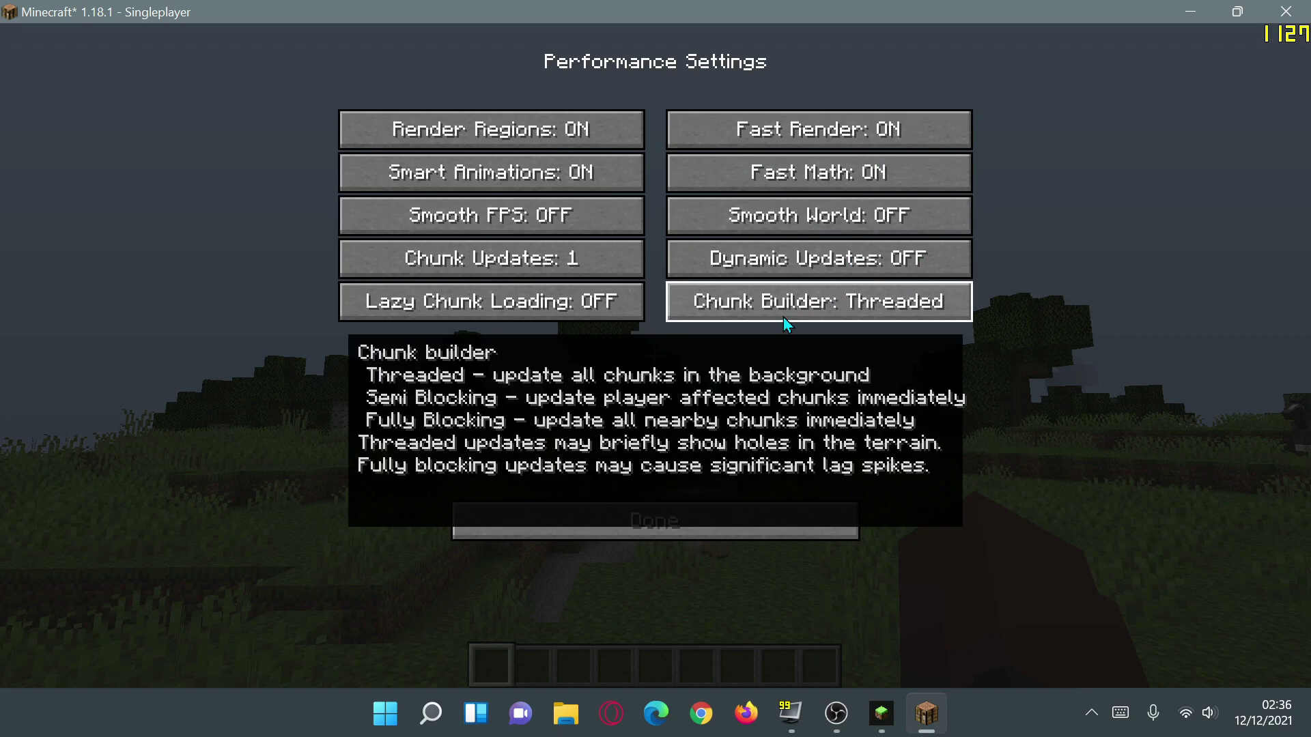
pyautogui.click(660, 526)
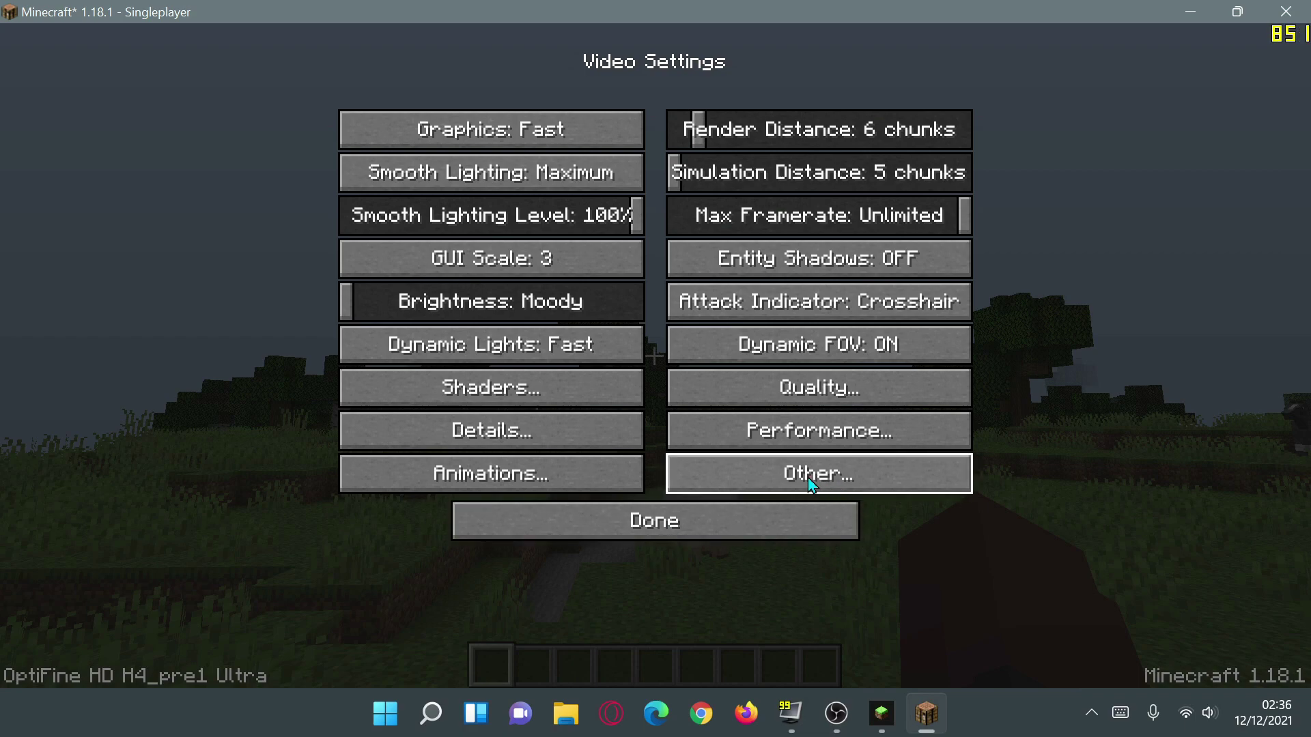
pyautogui.click(861, 476)
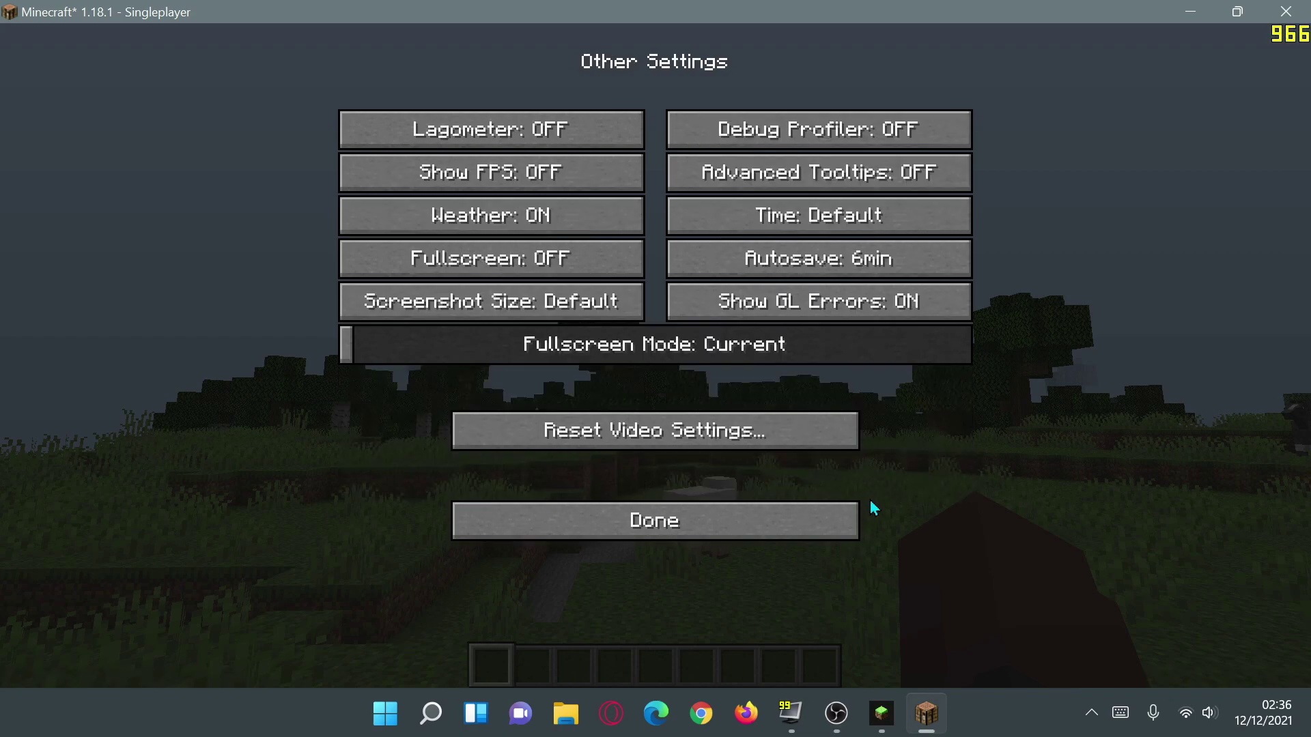
# Step: Set Autosave to 12min, turn Show GL Errors and Weather OFF, and return to Video Settings
pyautogui.click(837, 264)
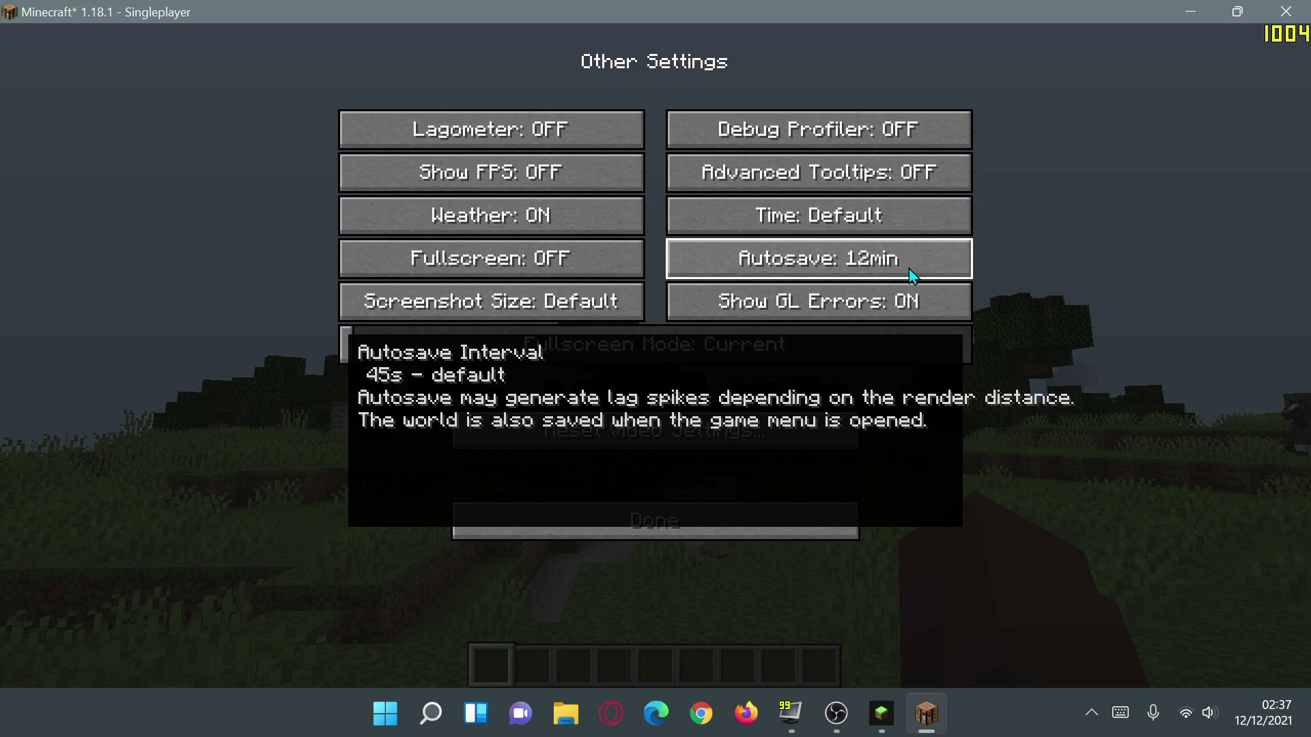
pyautogui.hotkey('alt', 'Tab')
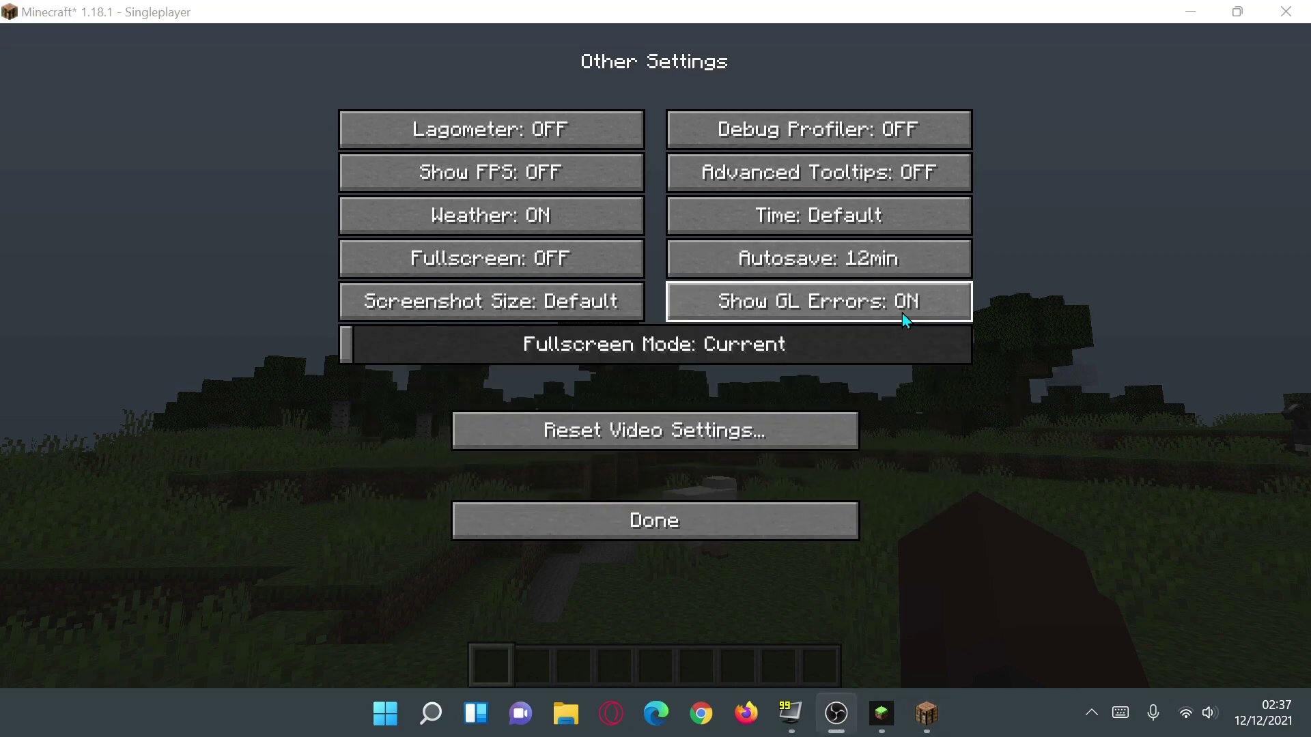
pyautogui.click(847, 307)
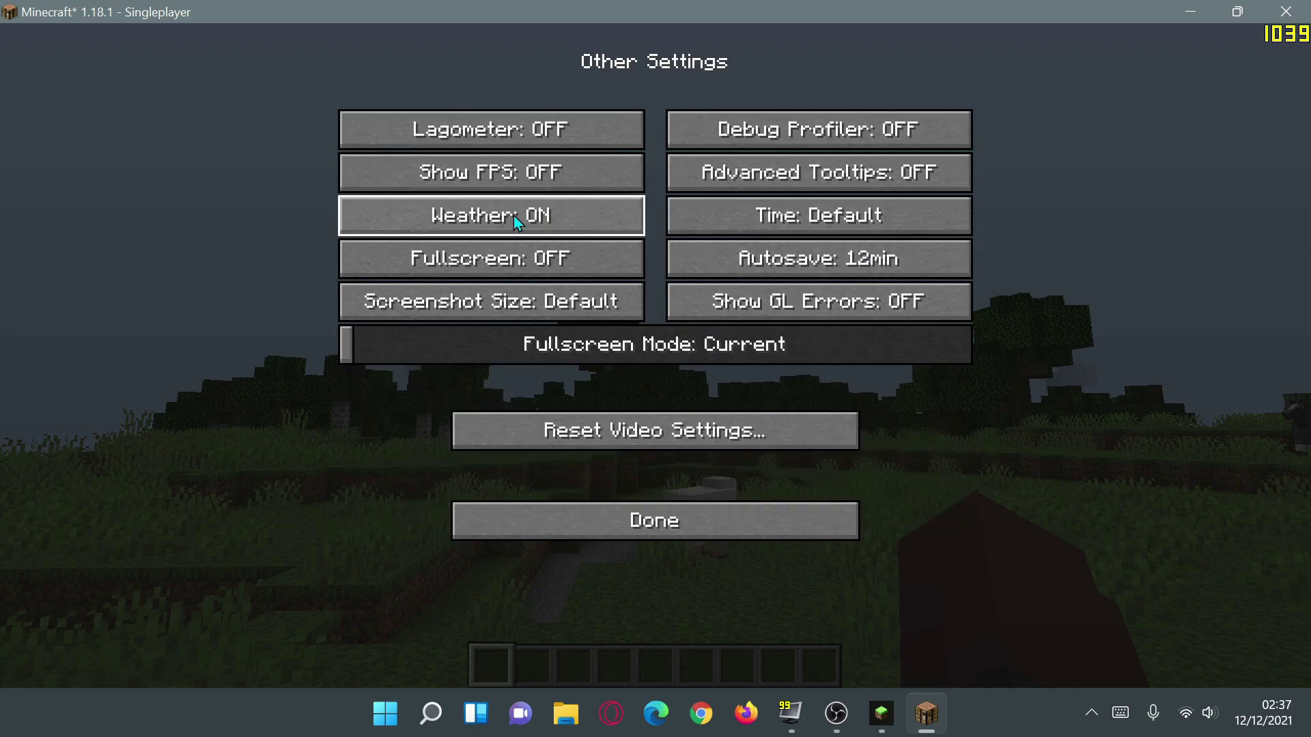
pyautogui.click(516, 216)
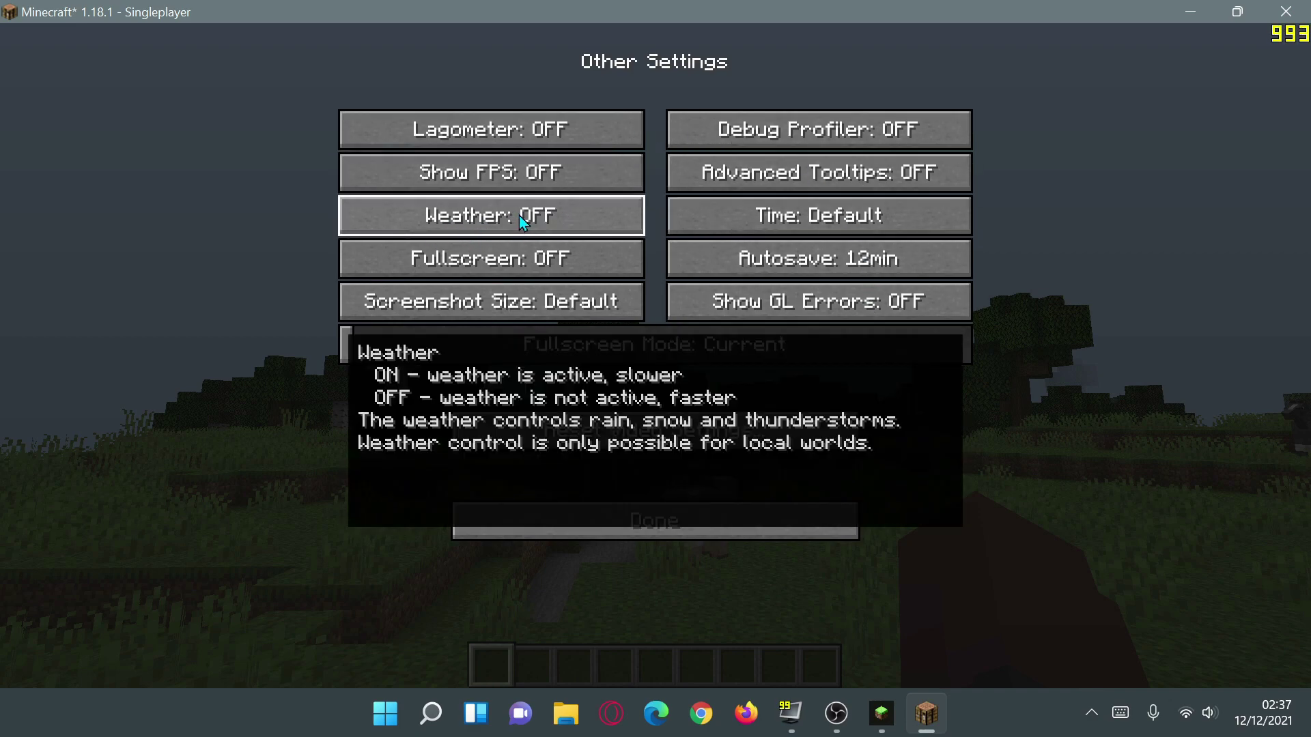
pyautogui.hotkey('alt', 'Tab')
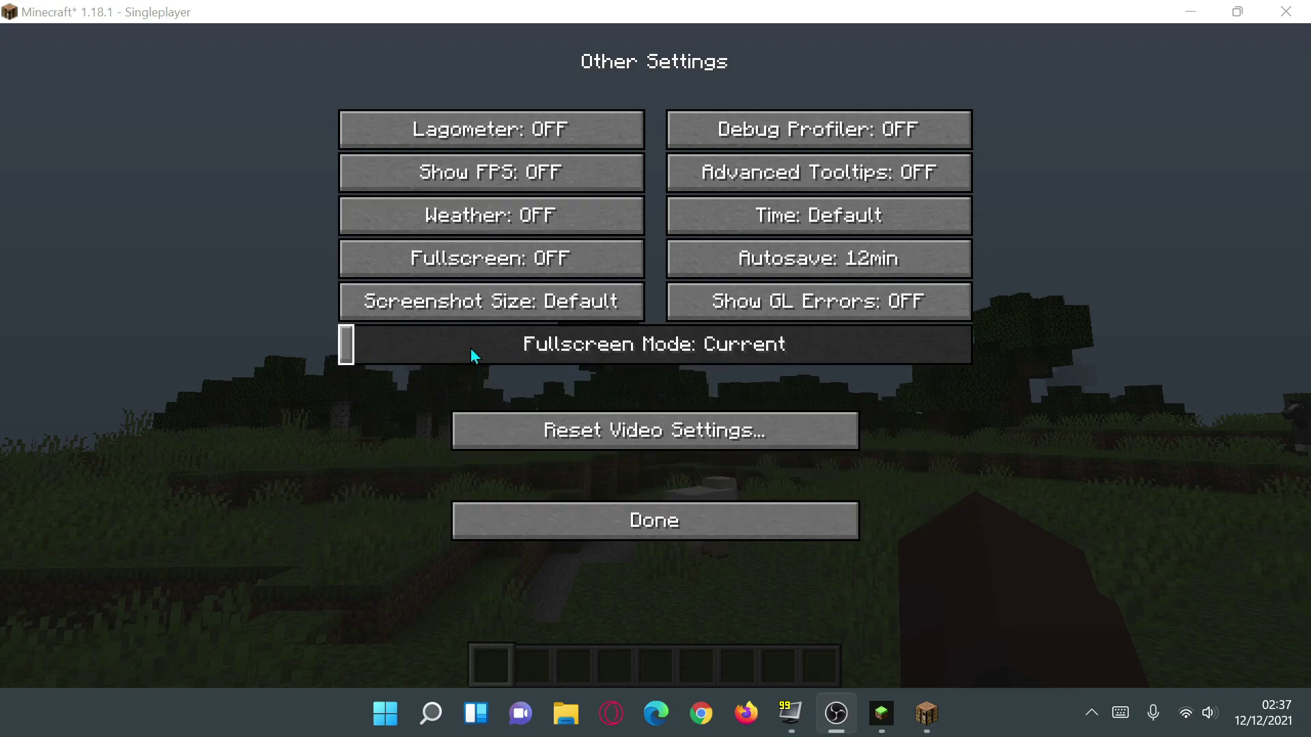
pyautogui.moveTo(470, 347); pyautogui.dragTo(312, 345)
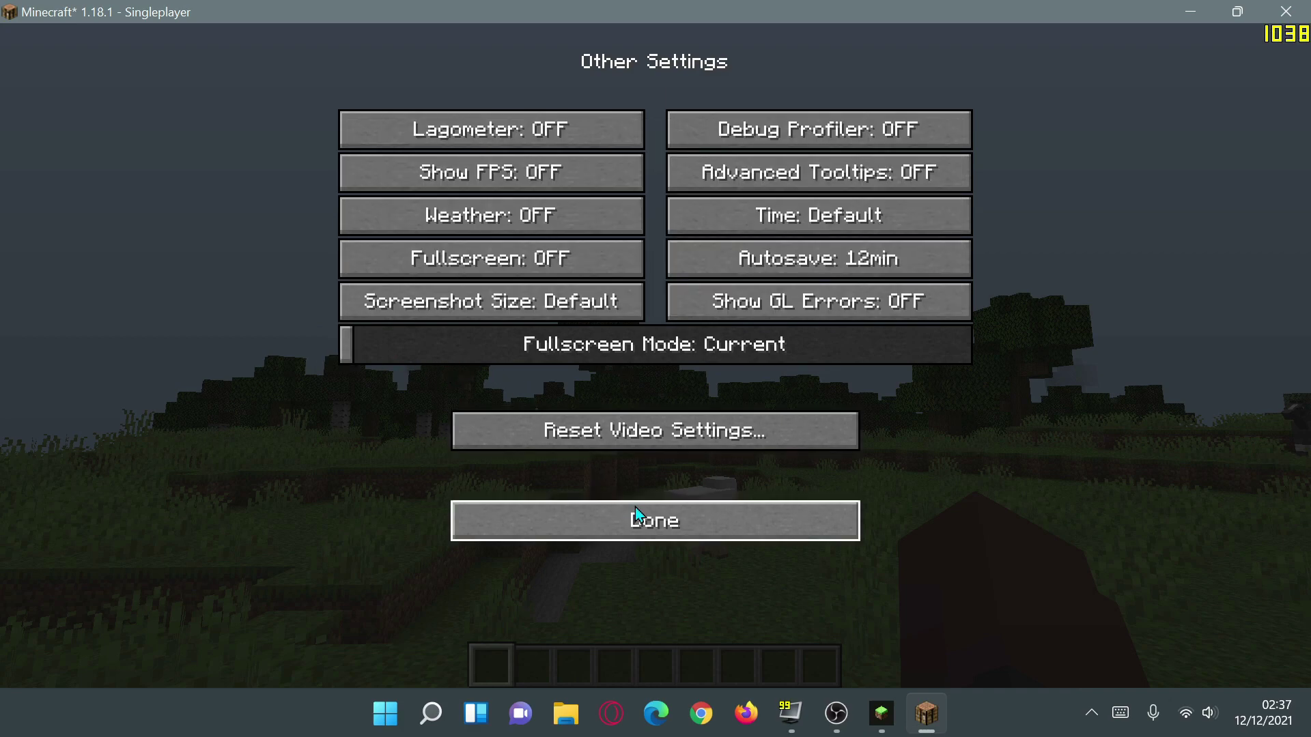
pyautogui.click(653, 527)
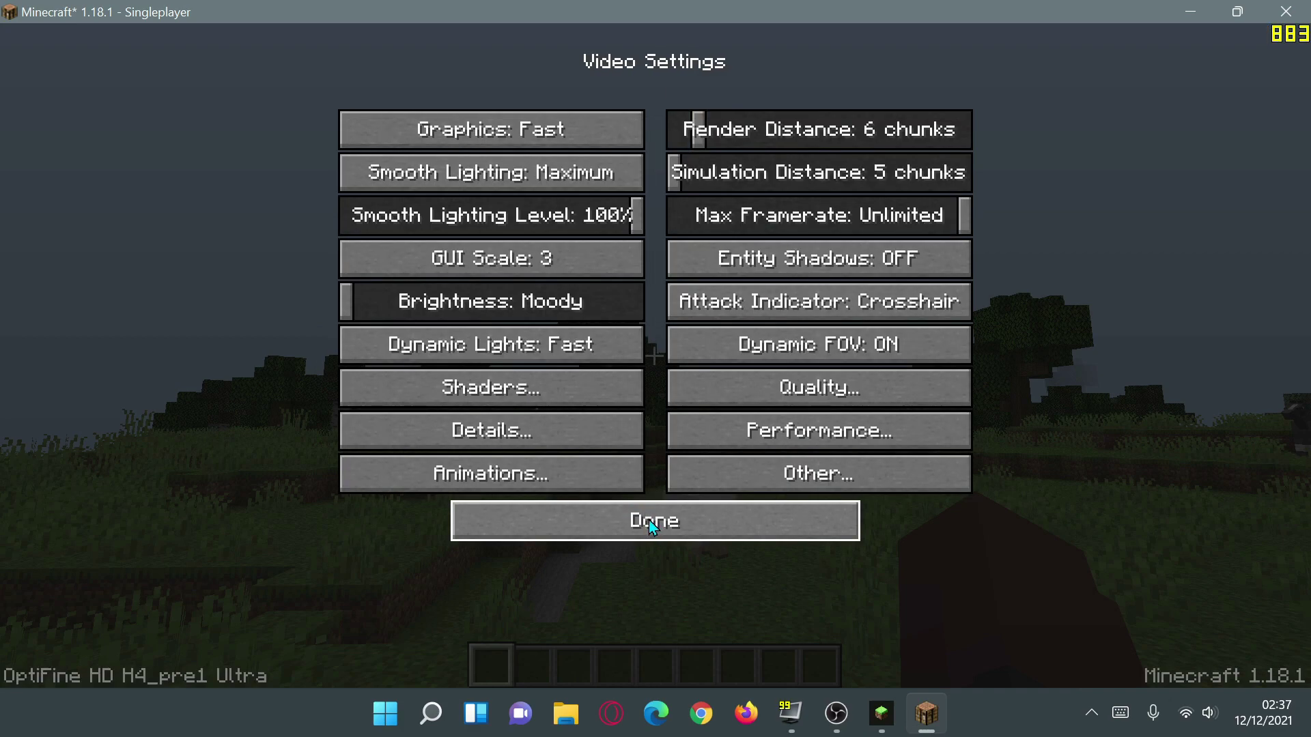